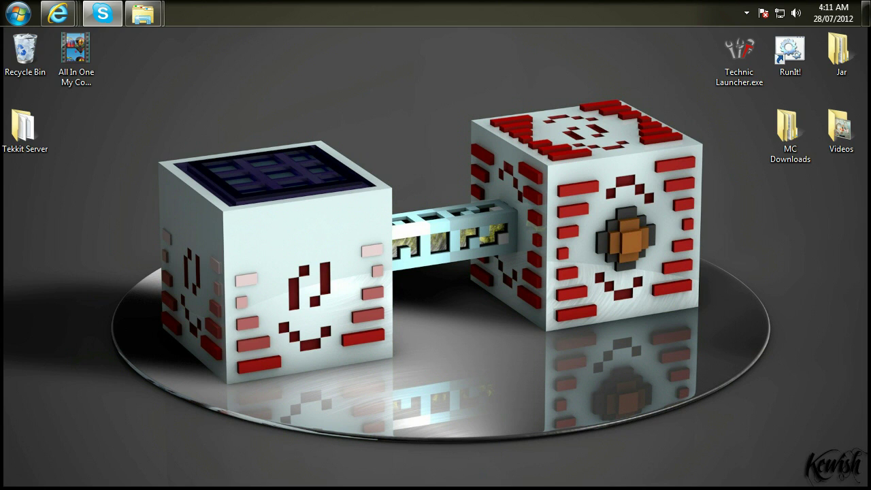
Step: Open the AppData\Roaming folder by running %appdata% from the Run box
key(super)
text(%)
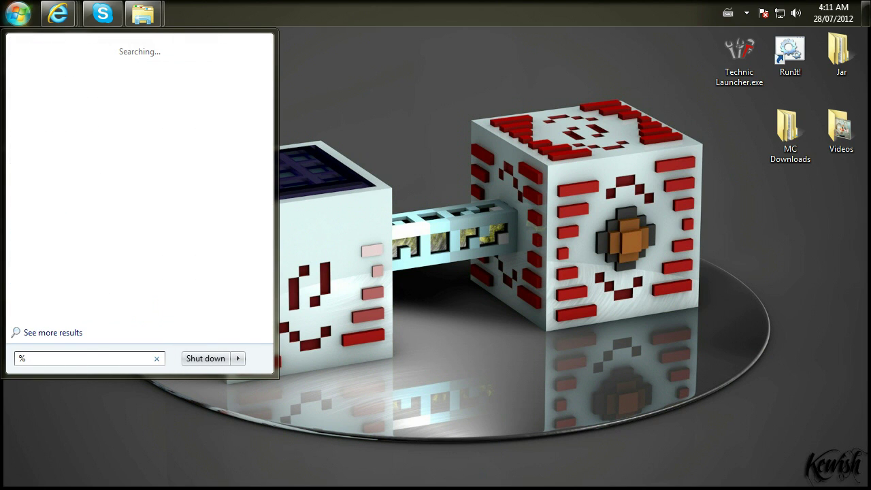
text(appdata%)
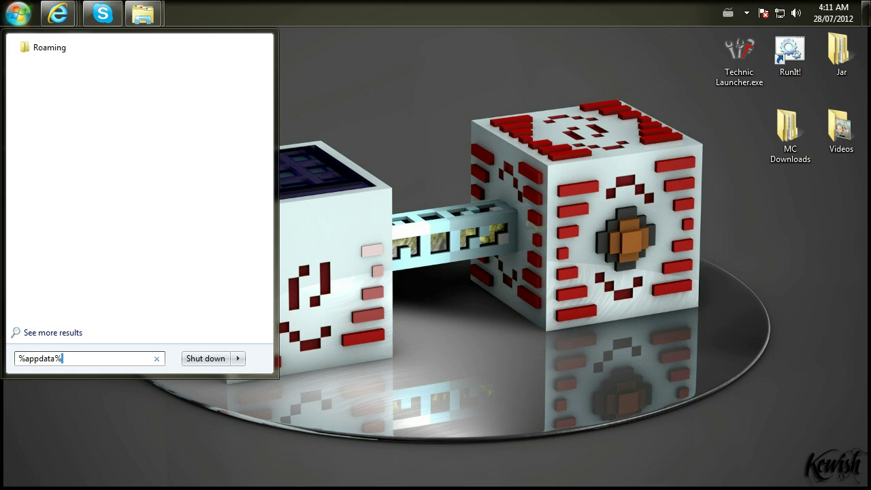
key(ctrl+a)
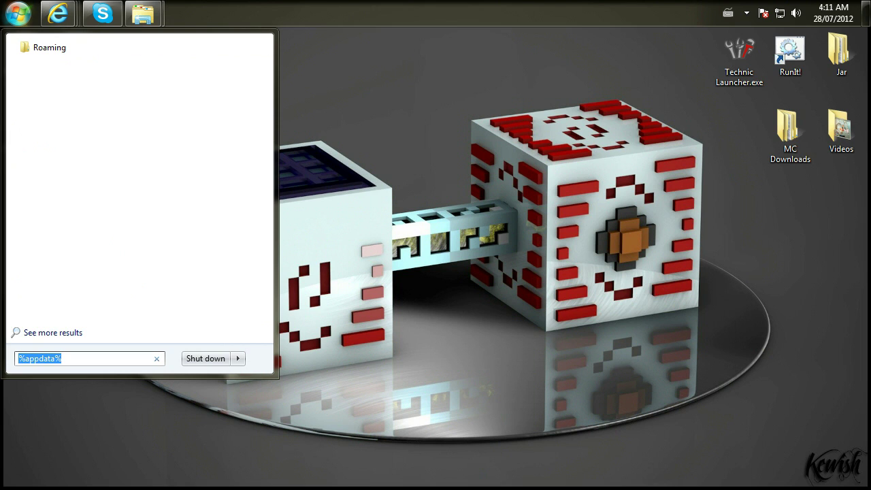
key(Escape)
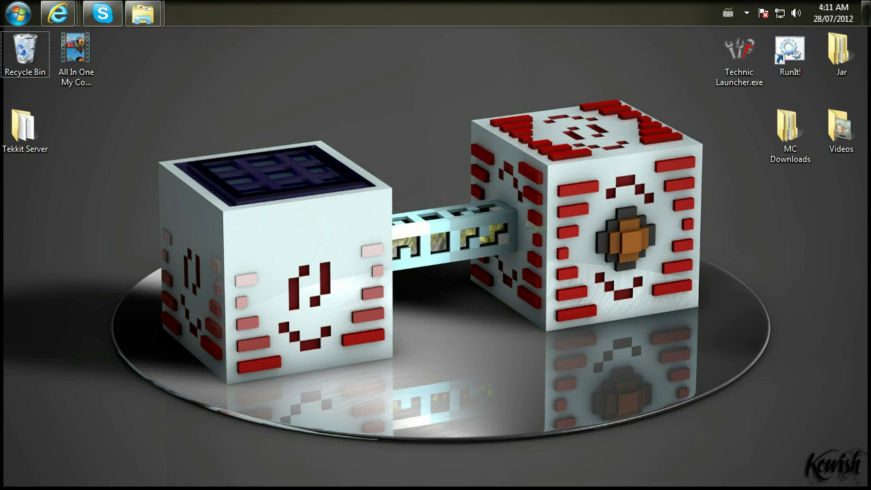
key(super+r)
text(%ap)
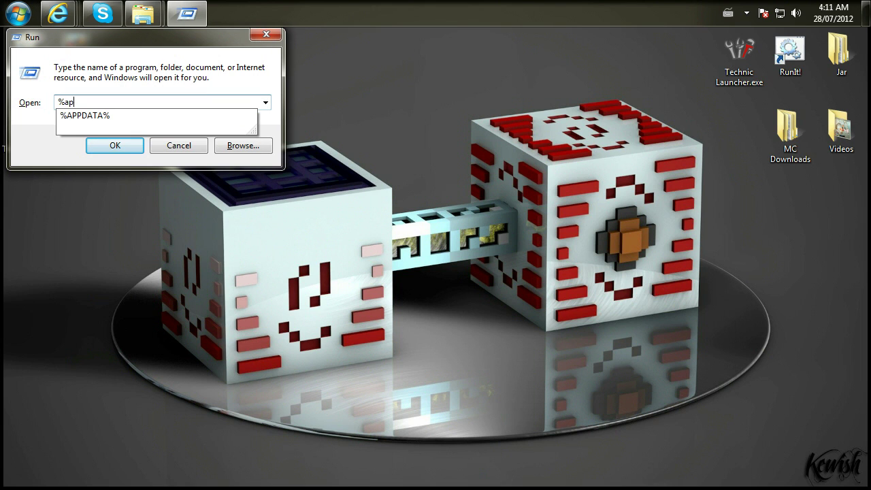
text(pdat%)
key(Return)
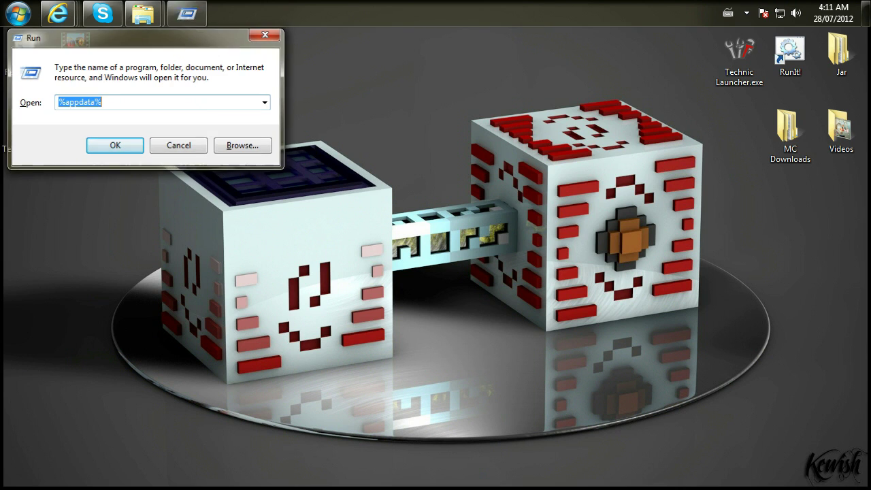
Step: In .techniclauncher, make technic-launcher.jar open with Java(TM) Platform SE binary by default
double_click(221, 186)
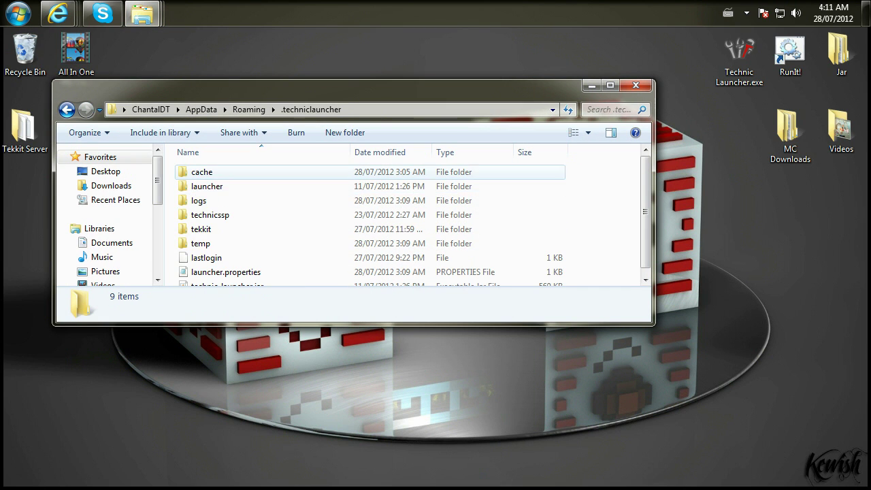
scroll(225, 225, down, 1)
click(227, 277)
right_click(254, 277)
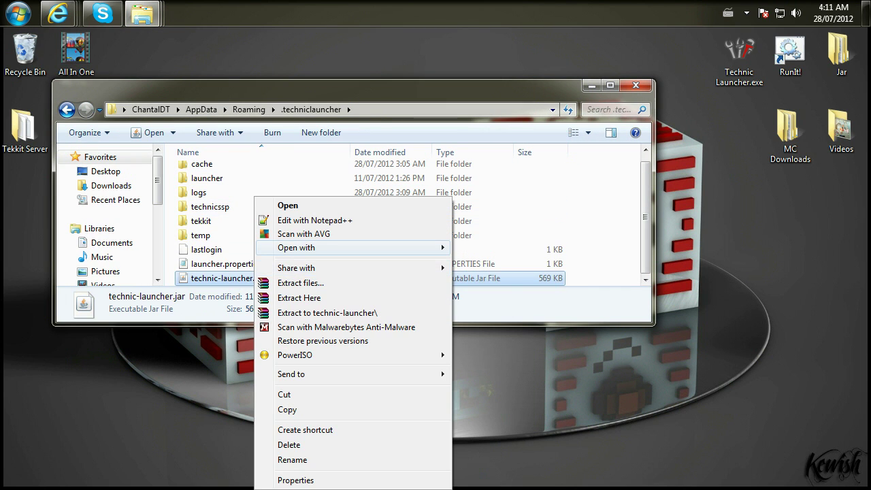
mouse_move(340, 247)
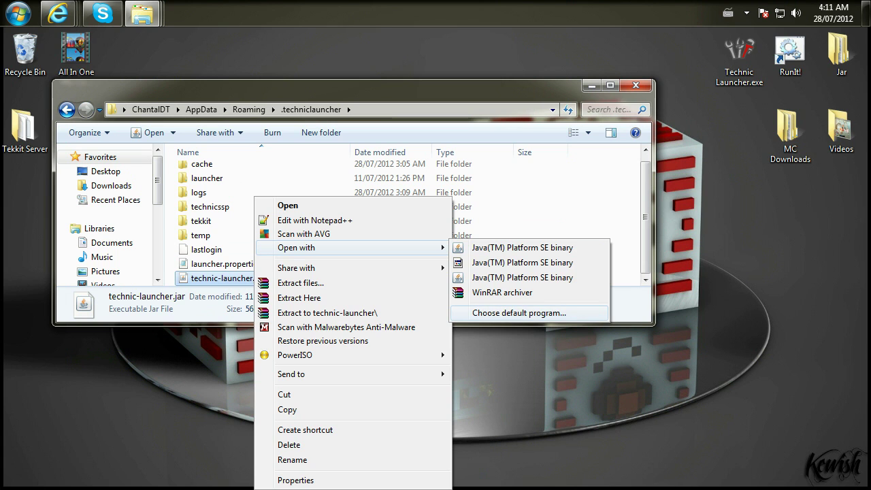
click(519, 312)
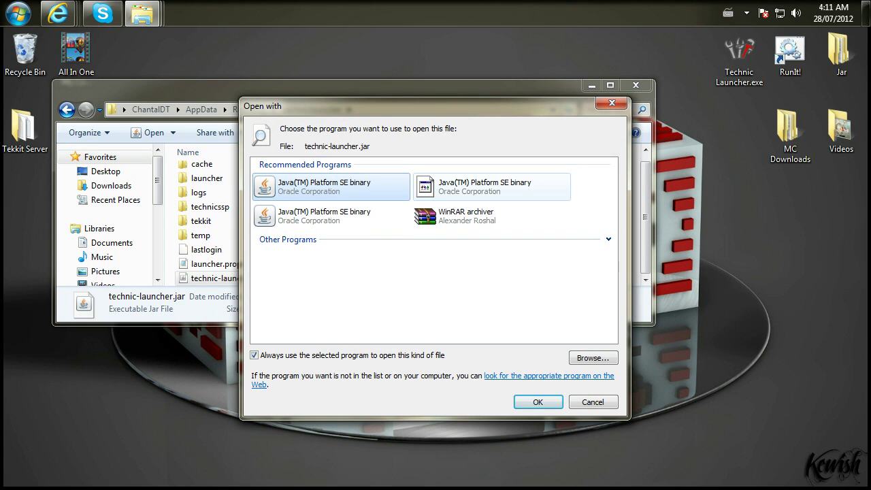
double_click(324, 215)
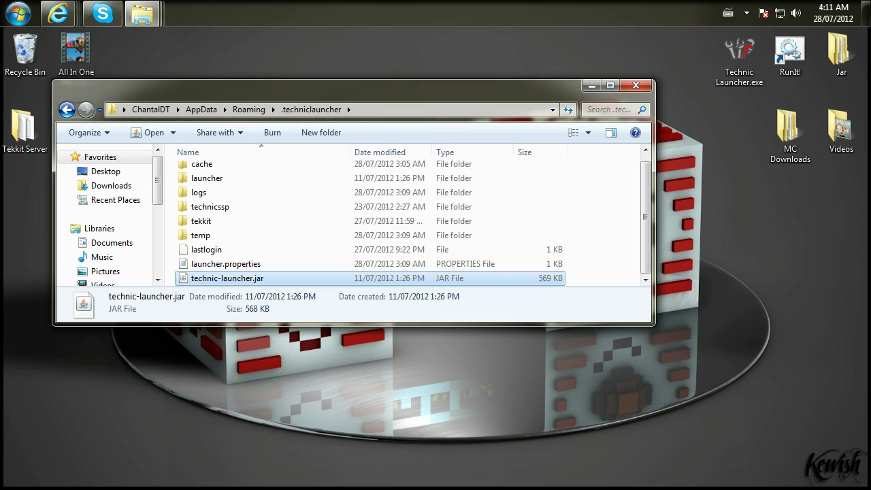
Step: Launch technic-launcher.jar to test it, then bring up its Open with options again
right_click(264, 278)
click(288, 204)
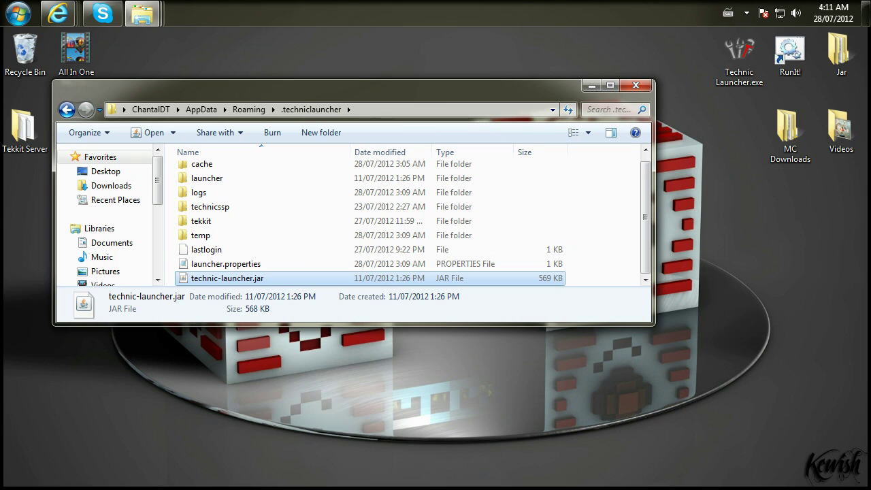
right_click(246, 278)
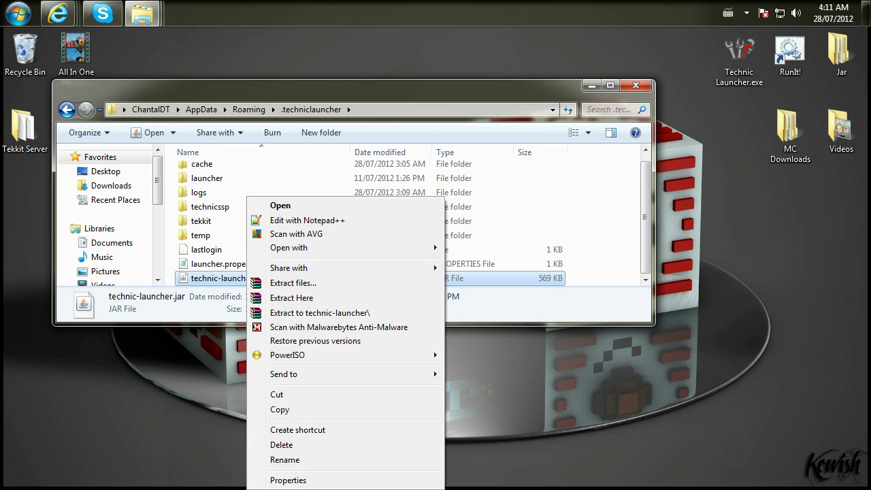
mouse_move(300, 248)
Step: Open a new Explorer window on C:\Program Files\Java and select the jre7 folder
key(Escape)
key(super)
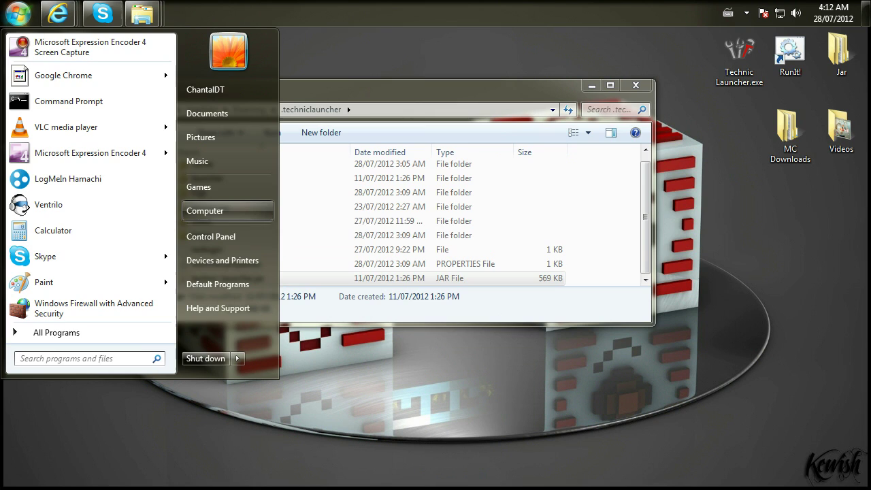
key(Escape)
key(super+e)
double_click(272, 201)
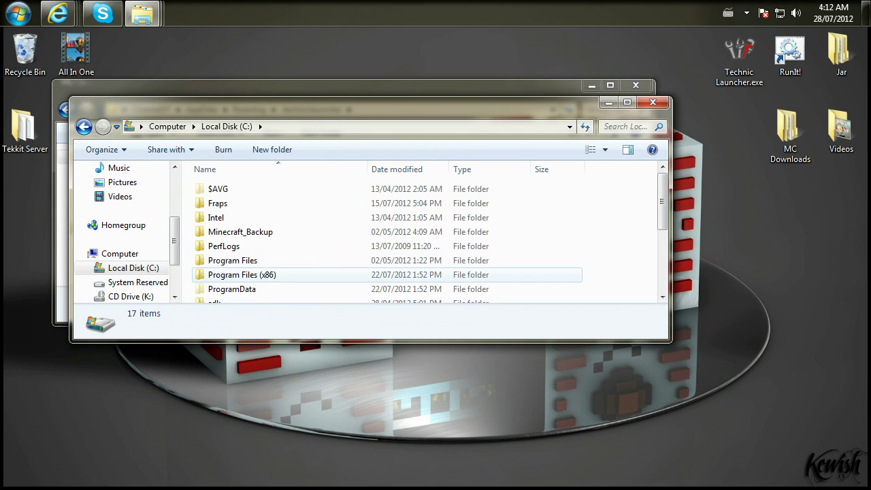
double_click(233, 260)
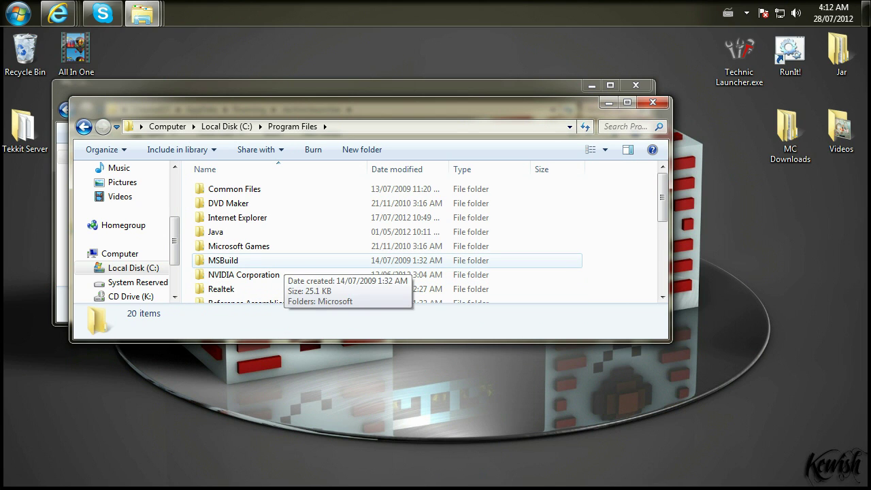
key(j)
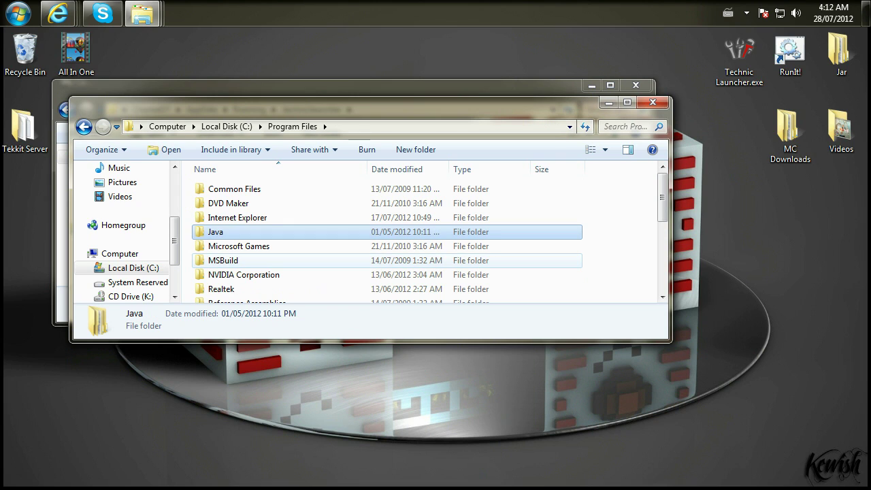
key(Return)
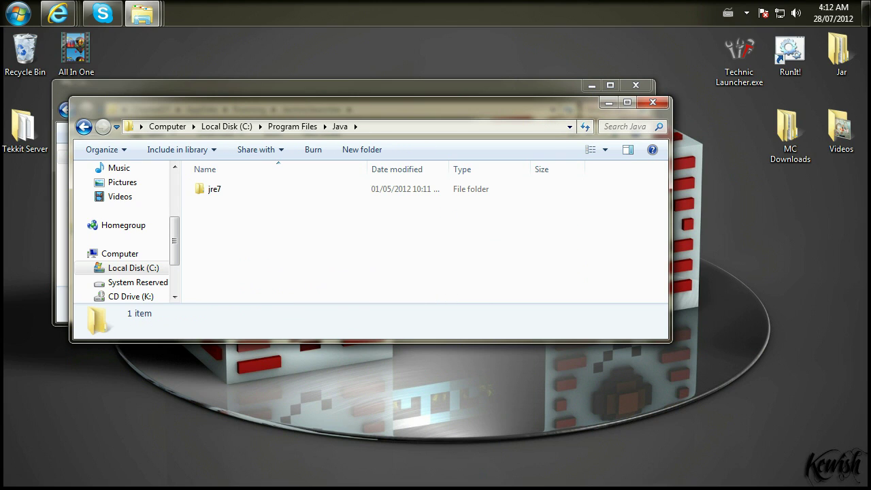
drag(312, 251, 200, 181)
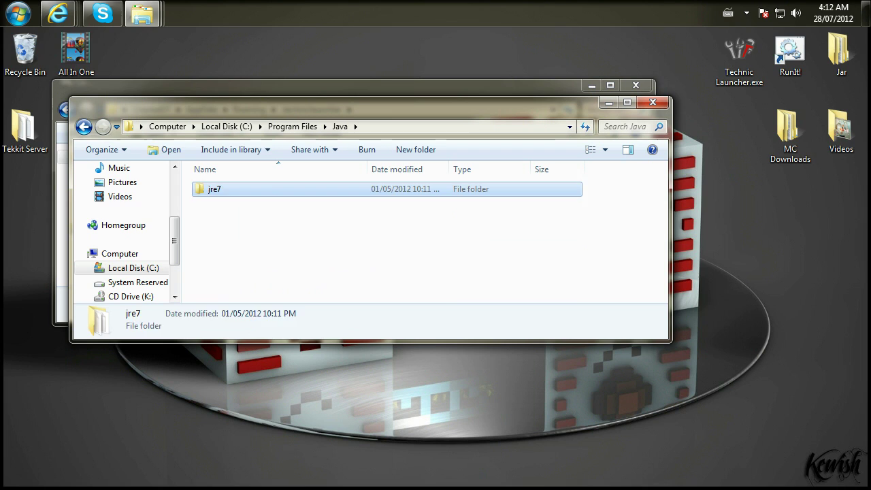
drag(316, 253, 186, 178)
click(186, 178)
key(super)
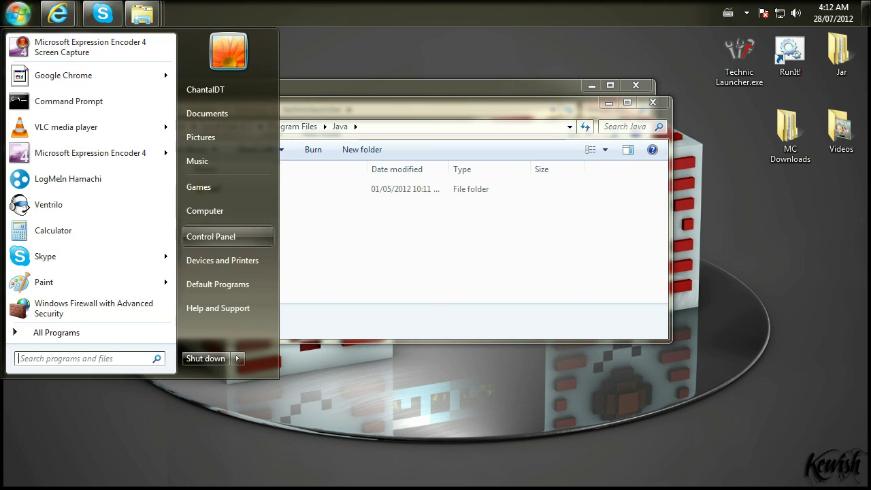
click(211, 236)
click(146, 302)
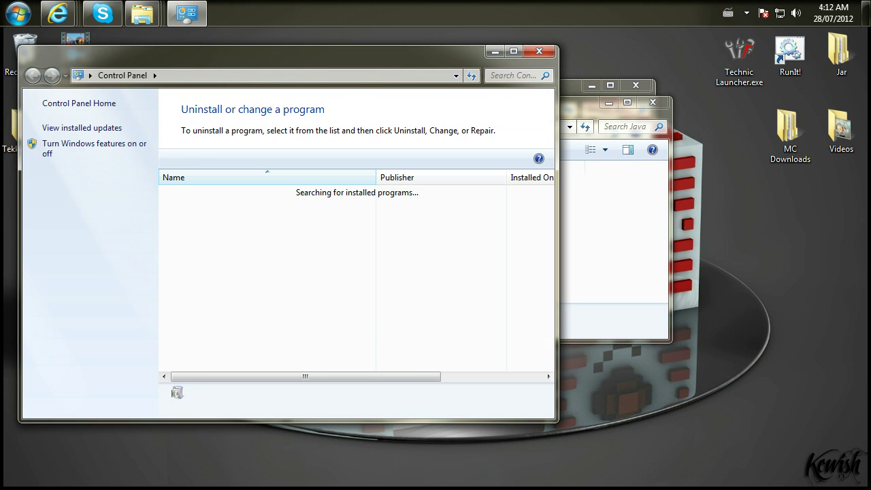
click(212, 270)
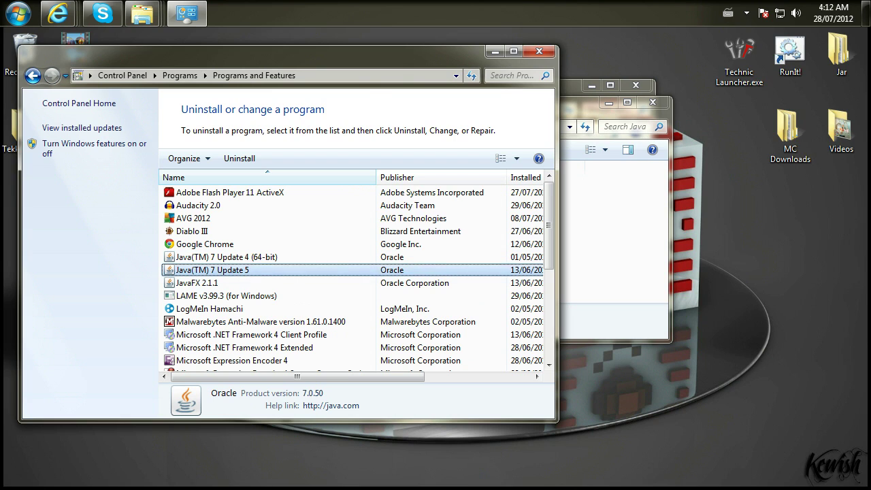
click(204, 282)
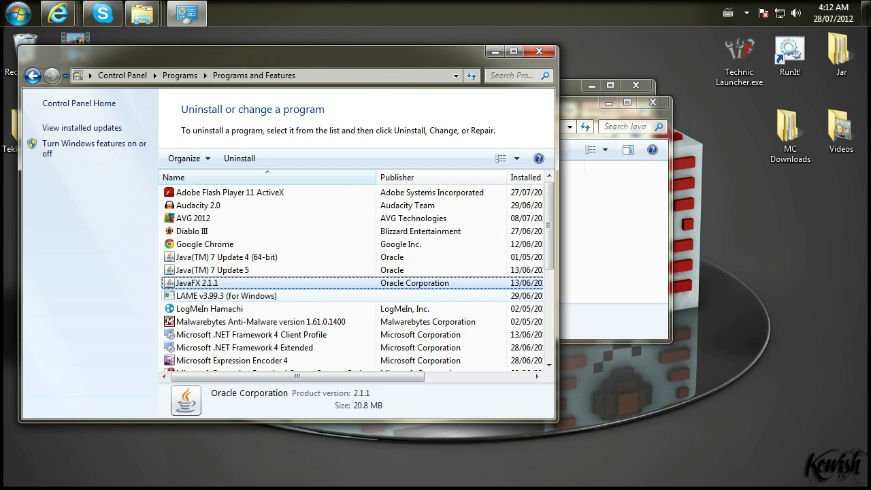
click(204, 270)
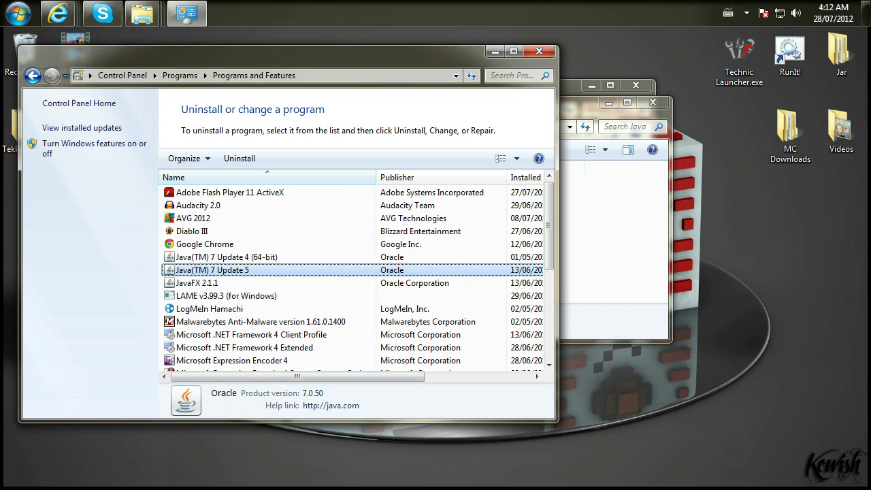
click(204, 256)
click(204, 270)
click(204, 256)
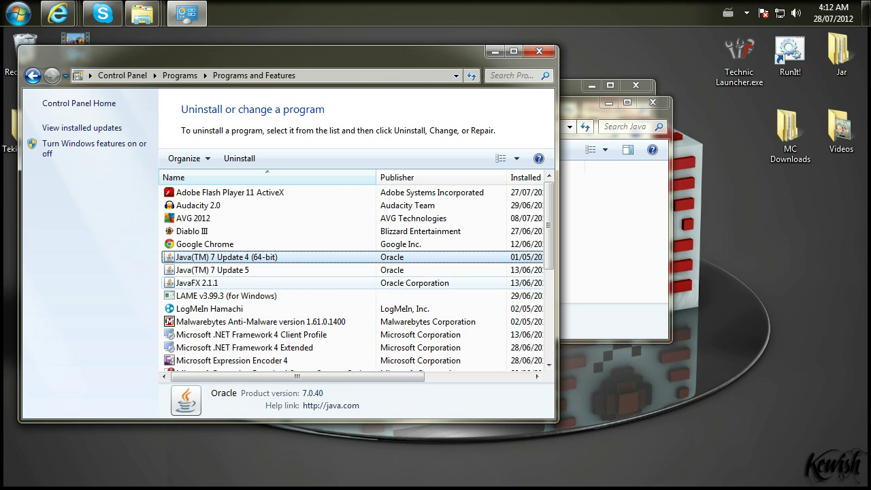
click(539, 51)
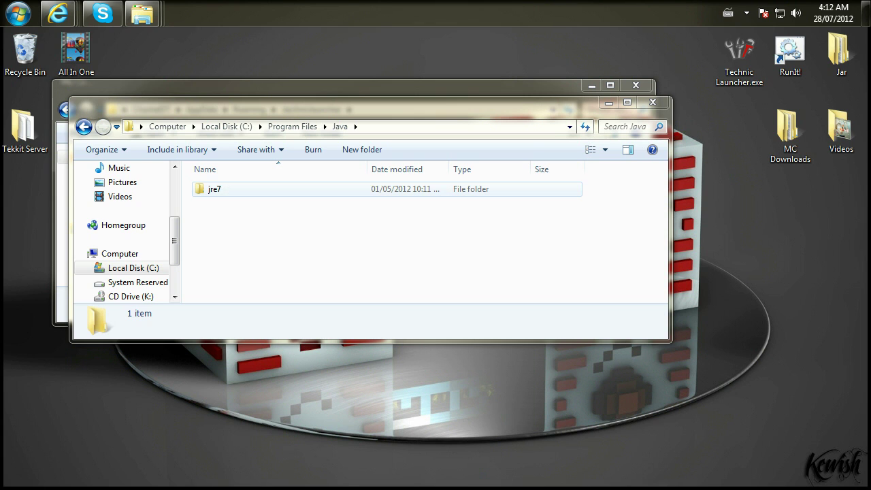
Step: Close the Java window and bring up Choose default program for technic-launcher.jar
click(652, 102)
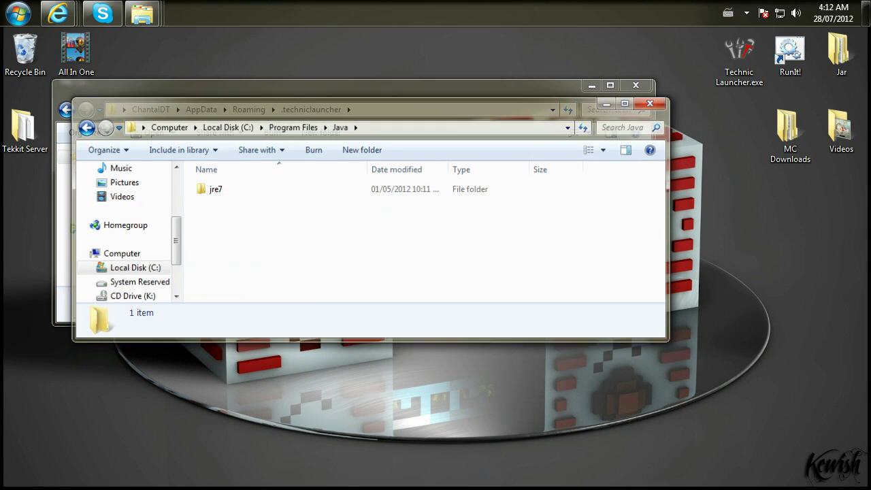
click(228, 277)
right_click(232, 277)
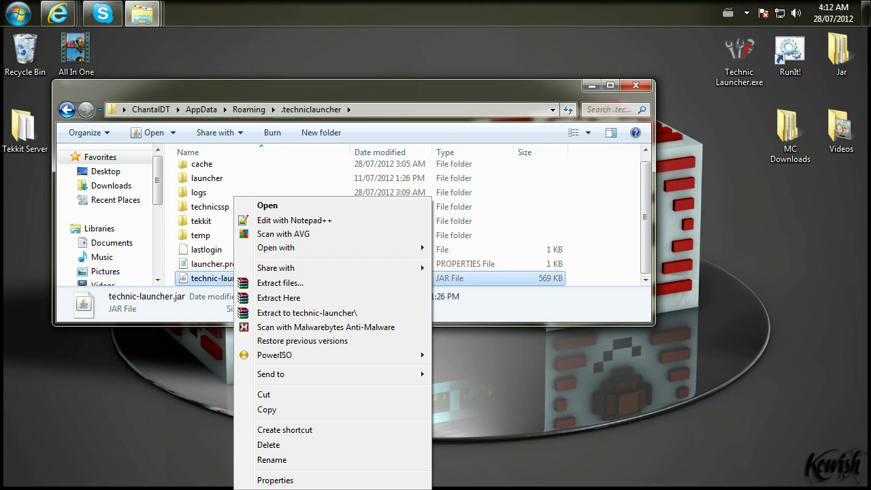
mouse_move(327, 247)
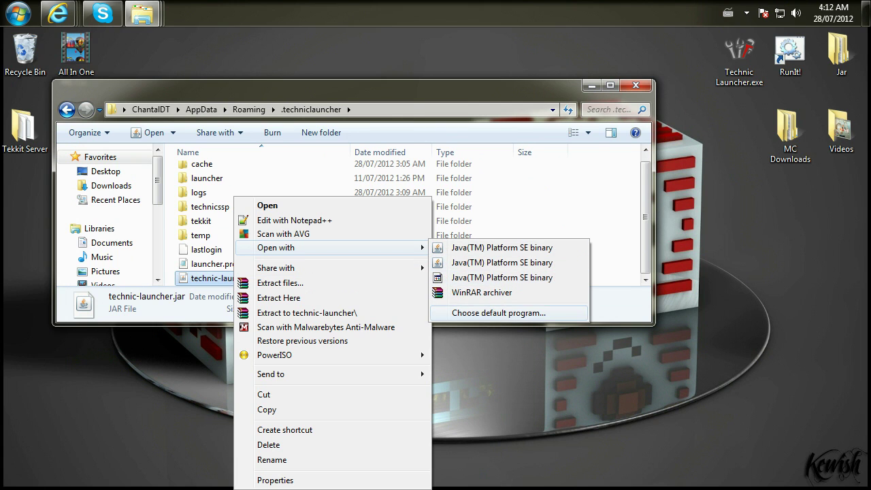
click(498, 312)
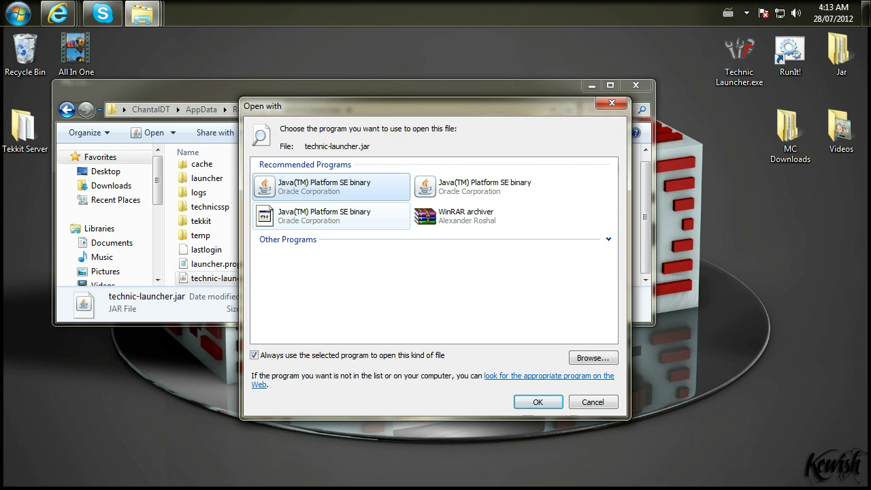
Step: Browse to Program Files\Java\jre7\bin and choose javaw.exe as the jar's program
click(593, 357)
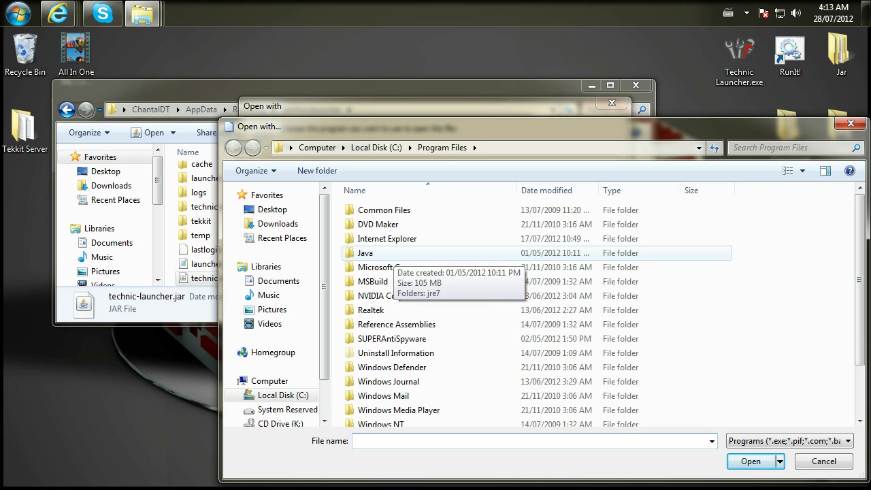
double_click(381, 253)
double_click(365, 210)
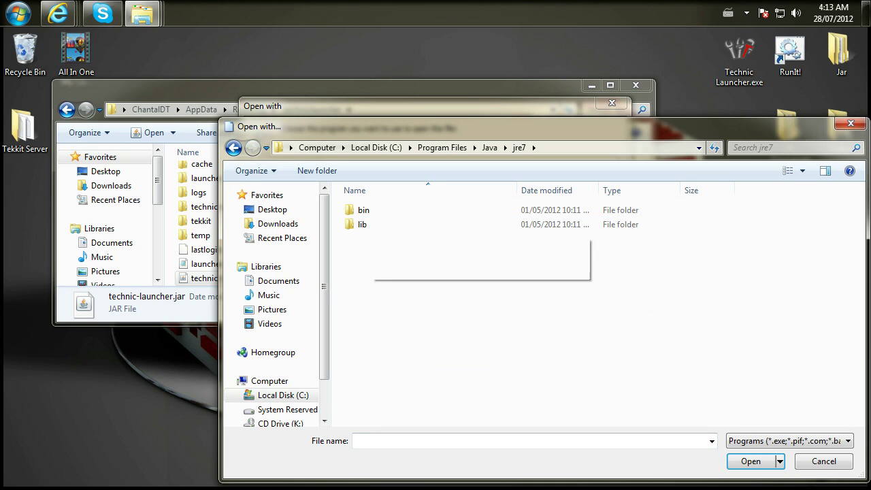
double_click(365, 210)
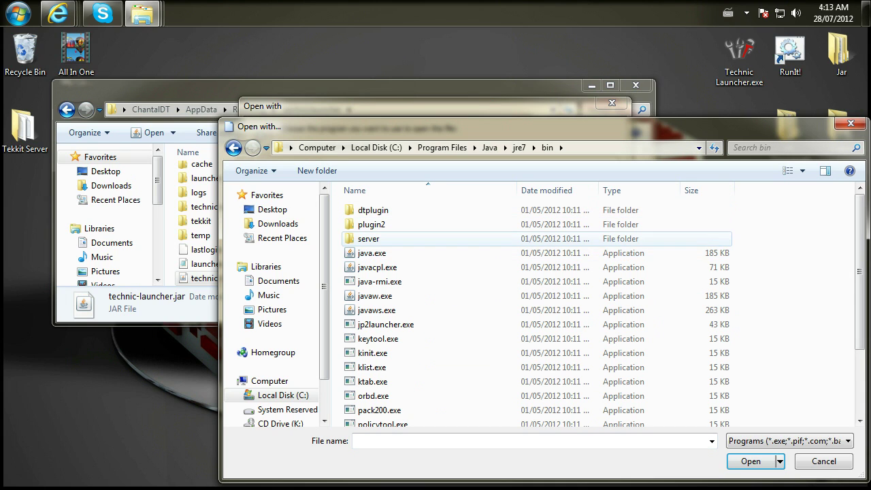
scroll(380, 262, down, 1)
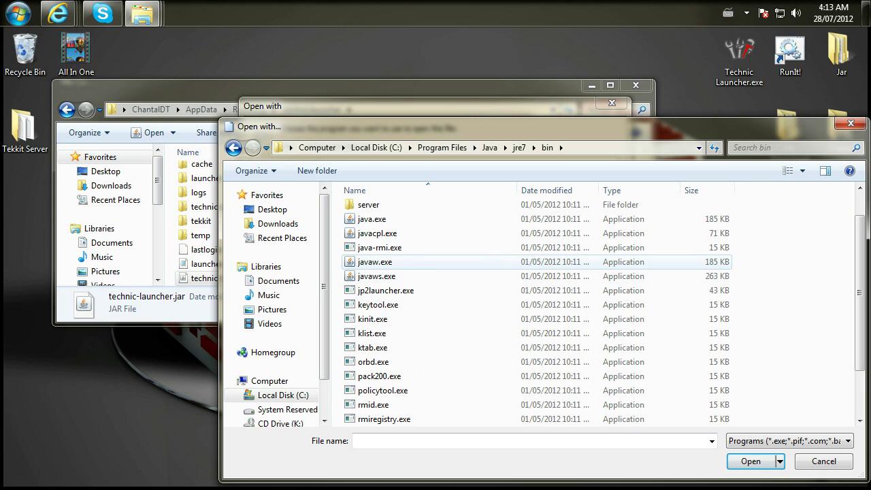
double_click(374, 262)
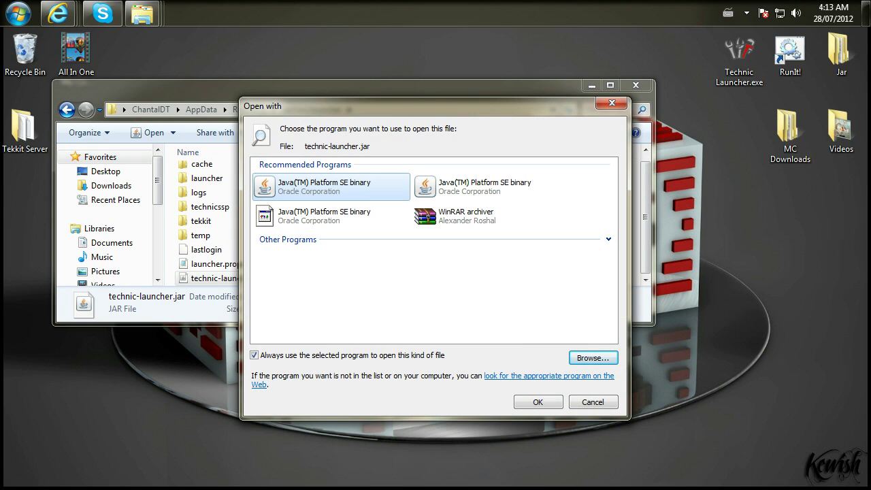
Step: Confirm javaw.exe so Technic Launcher 1.0.1.3 opens, then close the launcher window
key(Return)
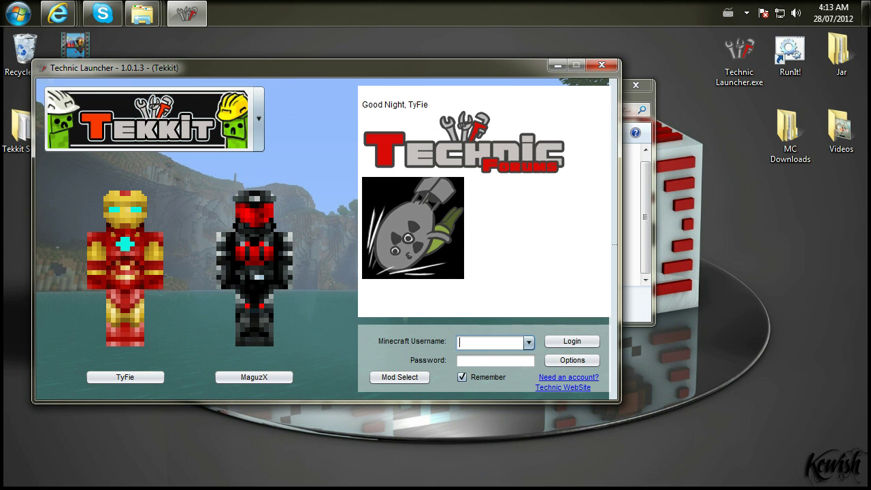
key(alt+F4)
Step: Set technic-launcher.jar to open with javaws.exe from Java\jre7\bin and confirm it
right_click(227, 278)
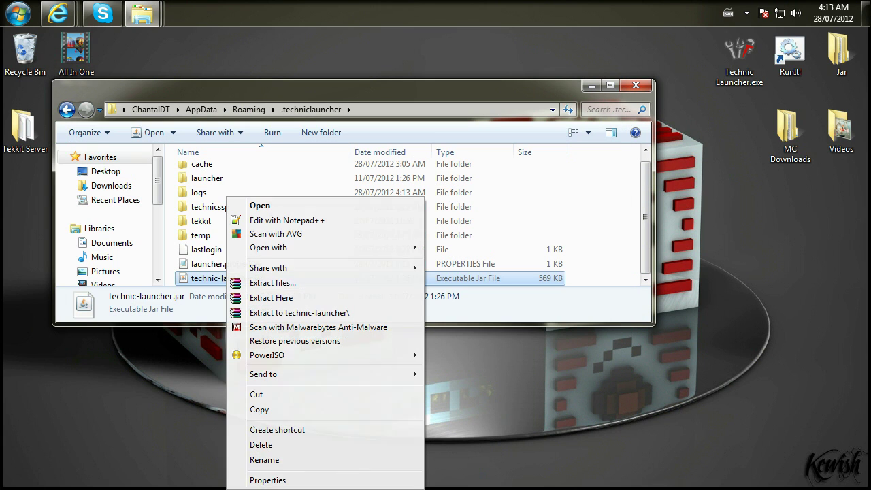
mouse_move(326, 248)
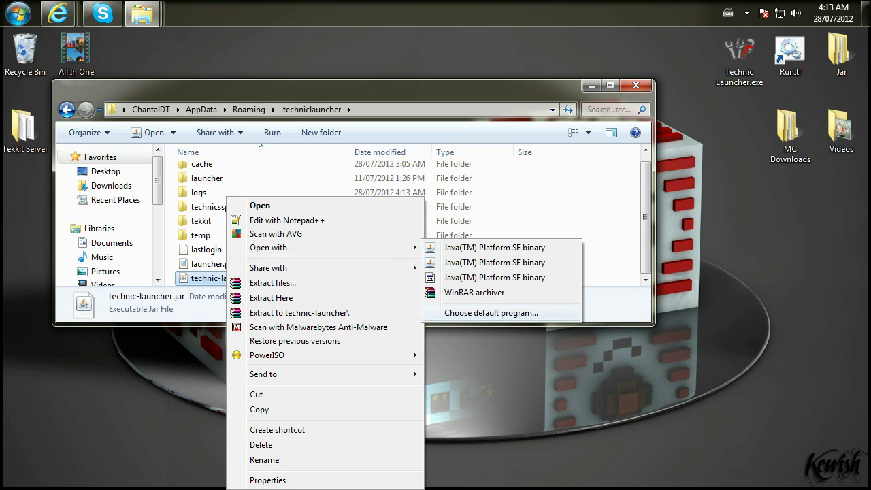
click(490, 312)
click(592, 357)
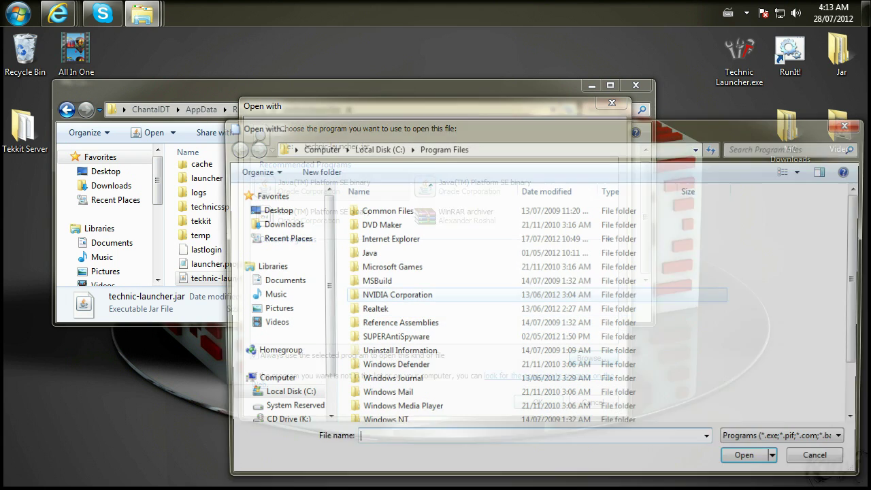
double_click(370, 249)
double_click(364, 210)
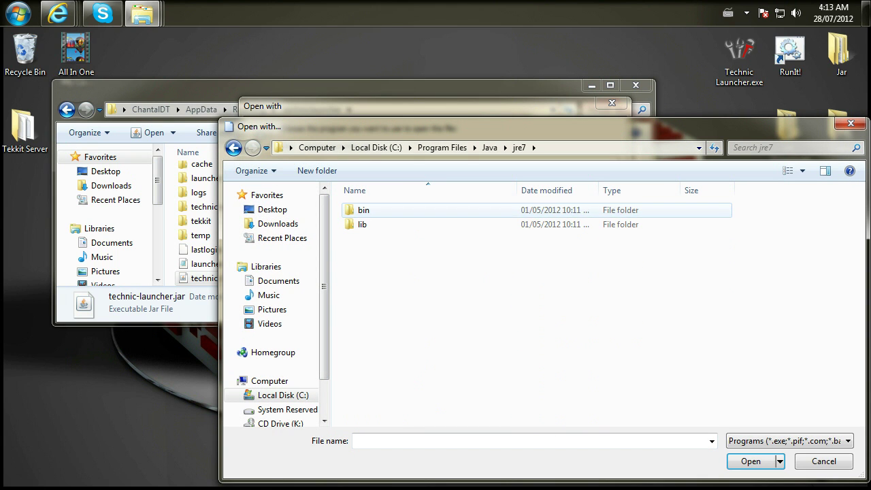
double_click(364, 209)
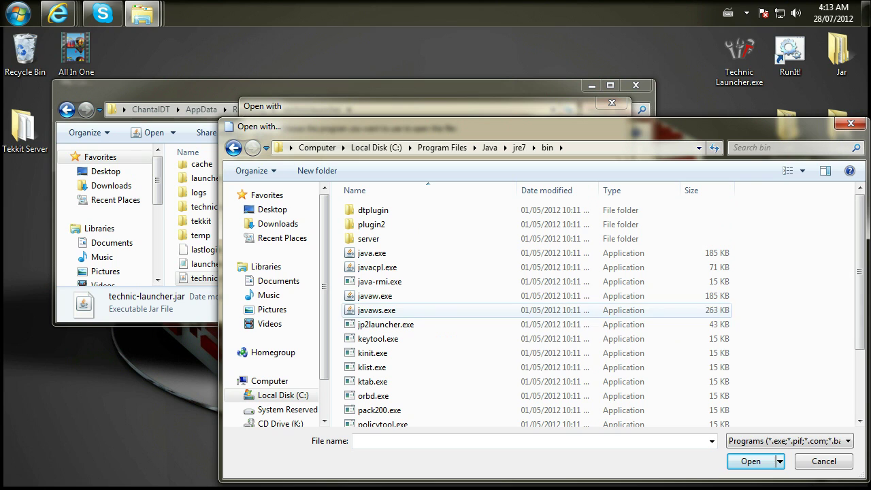
double_click(376, 310)
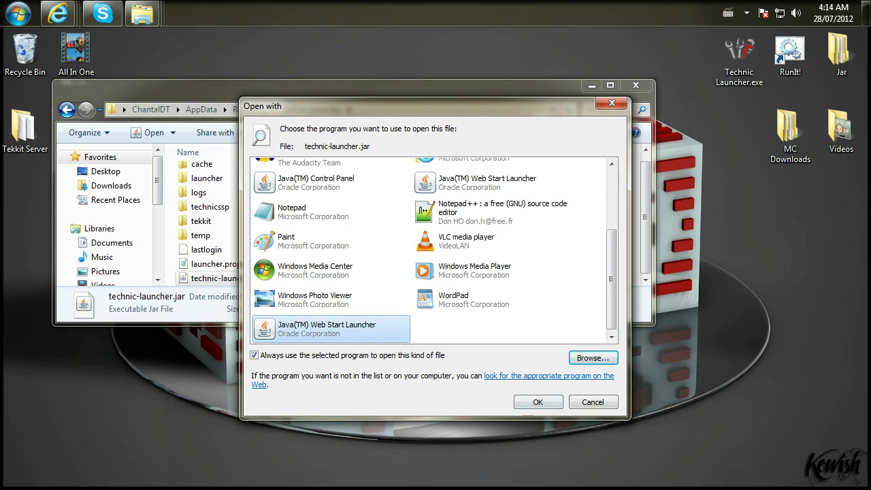
key(Return)
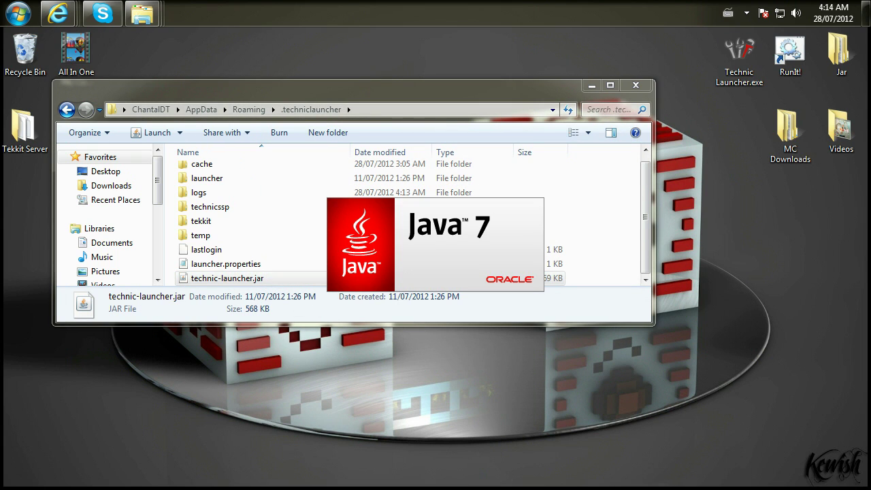
Step: Browse again to Java\jre7\bin, dismiss the launch error, and choose javaw.exe for the jar
right_click(211, 278)
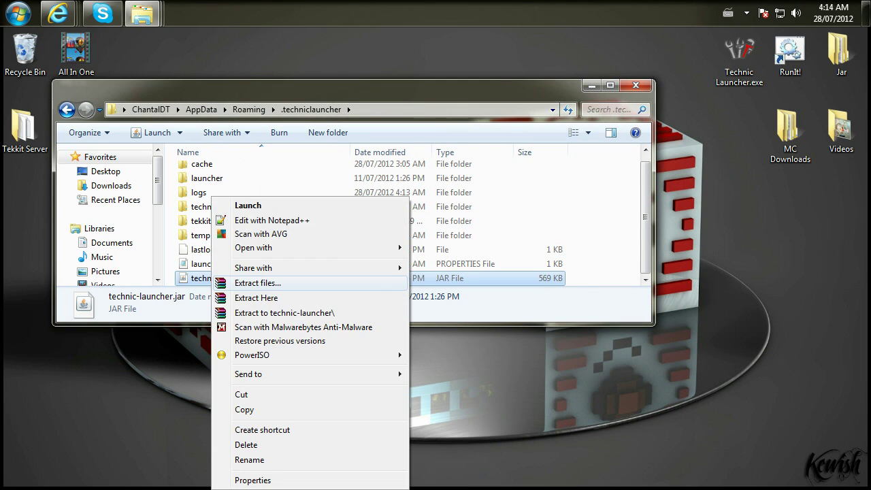
mouse_move(306, 247)
click(476, 327)
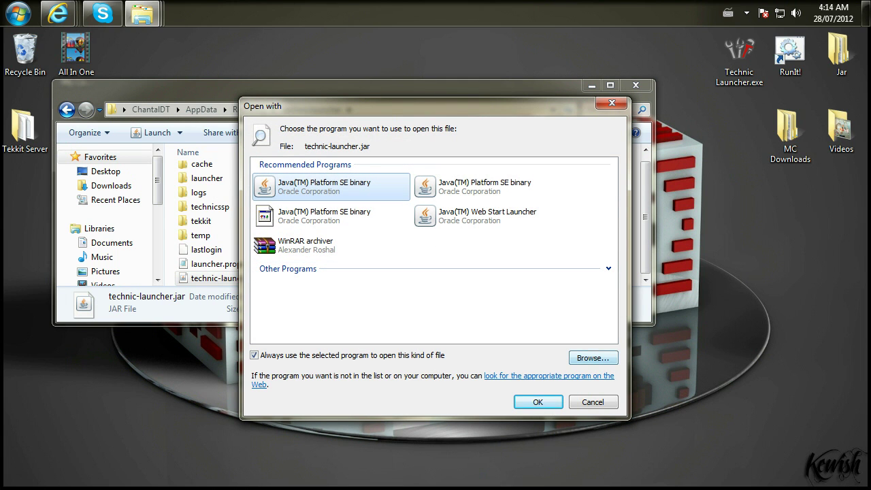
click(593, 357)
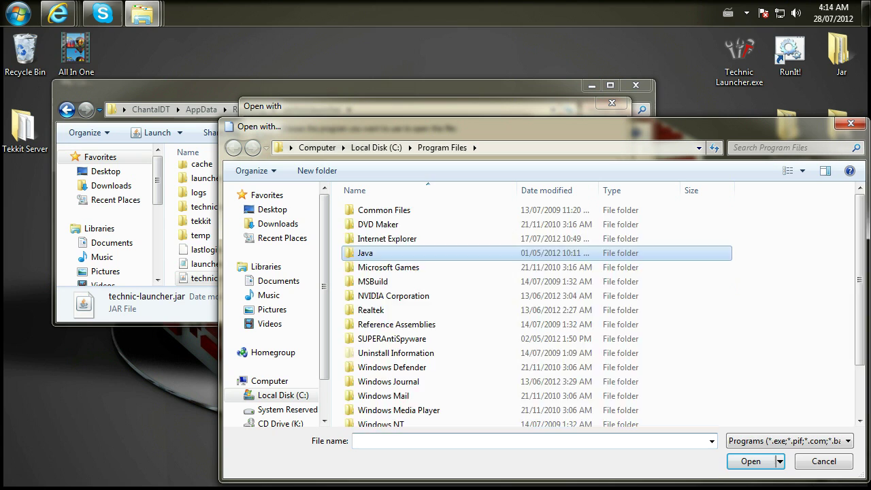
double_click(364, 252)
double_click(370, 209)
double_click(370, 209)
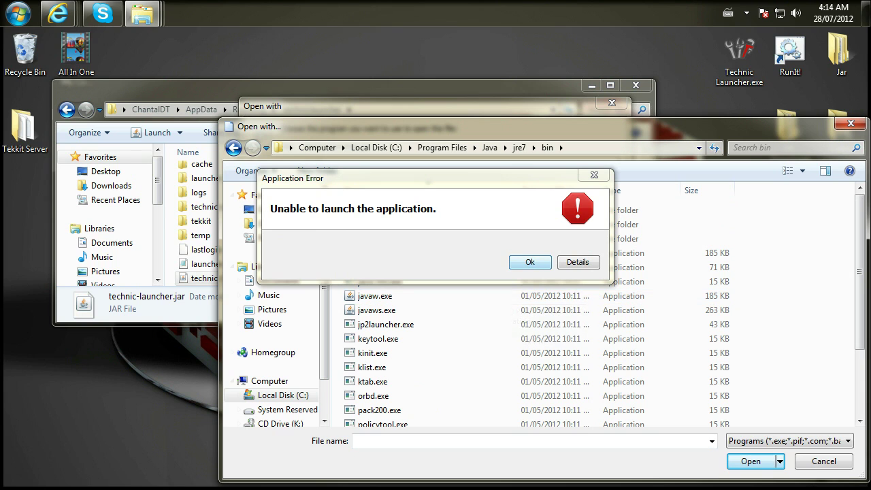
click(529, 260)
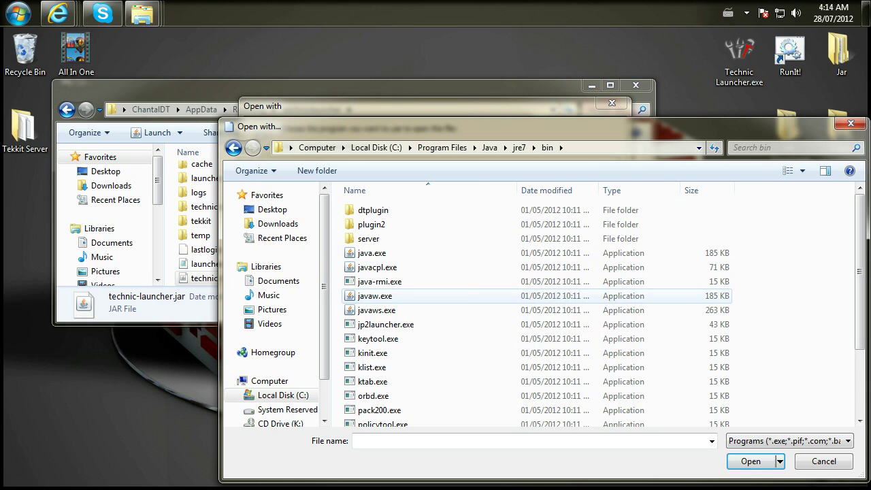
double_click(374, 295)
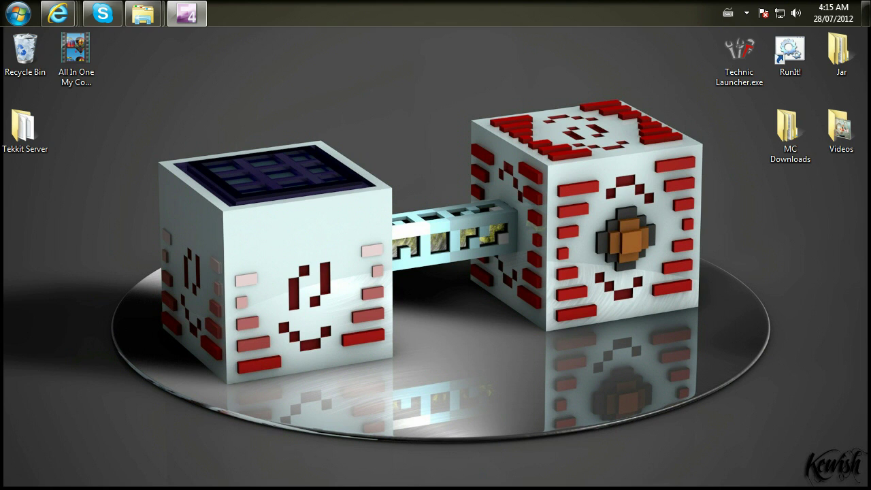
Step: Drag a selection box on the desktop over the MC Downloads folder
mouse_move(791, 438)
mouse_down()
mouse_move(388, 262)
mouse_move(67, 77)
mouse_up()
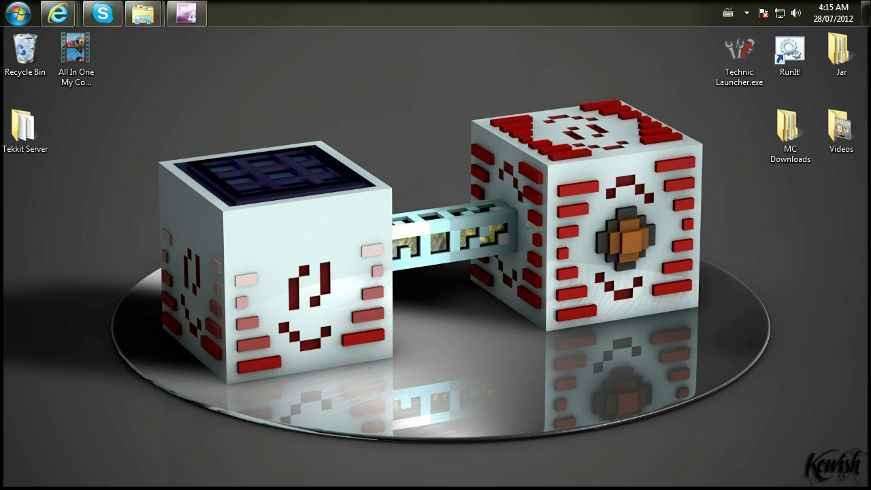
mouse_move(798, 437)
mouse_down()
mouse_move(105, 168)
mouse_move(775, 119)
mouse_up()
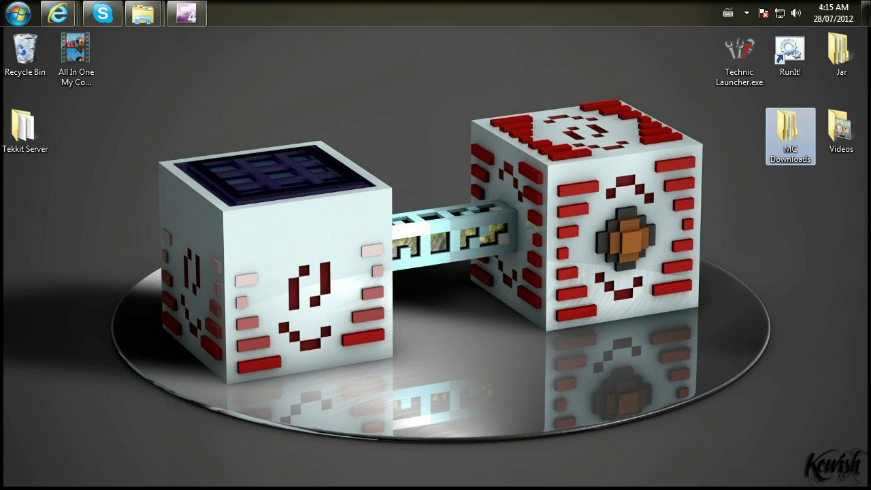